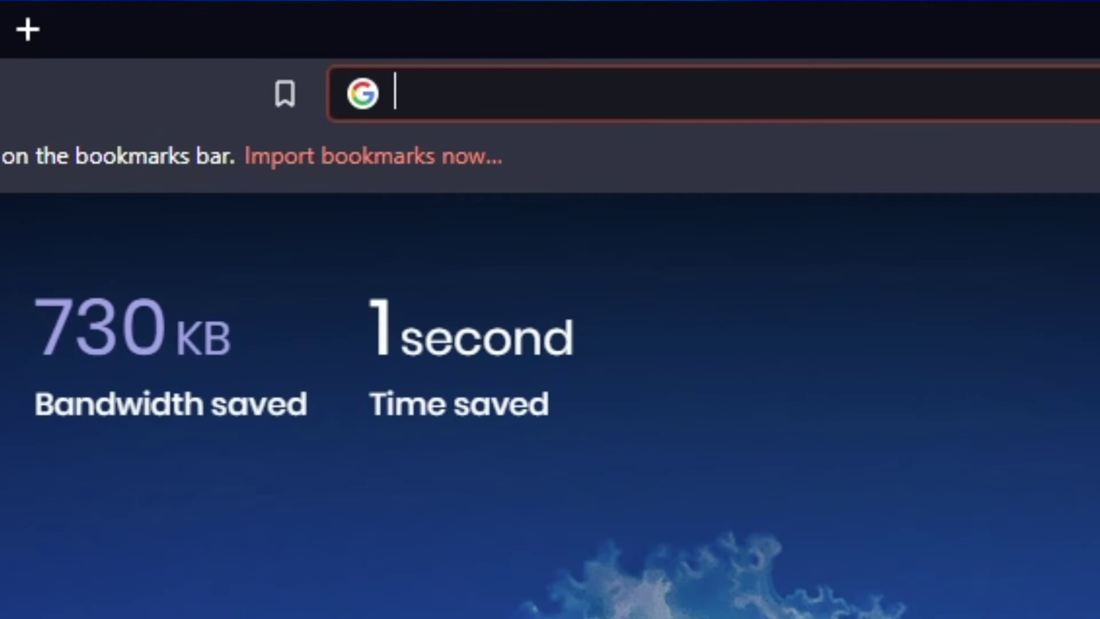
Go to 192.168.1.1 in Opera's address bar to reach the router's login page.
{"action": "type", "text": "192.168"}
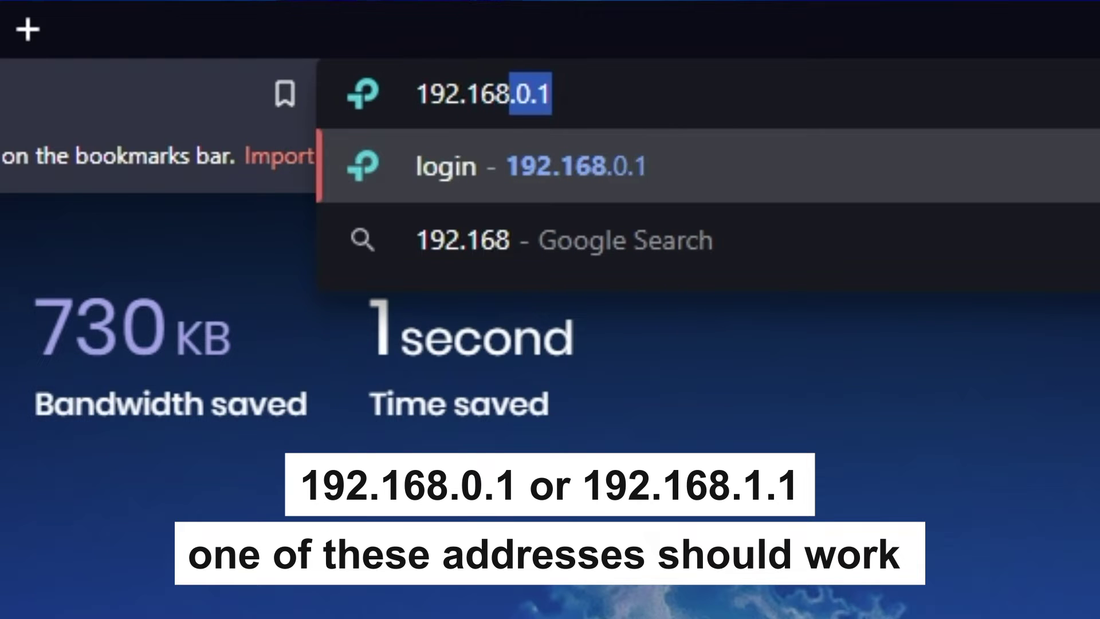
{"action": "type", "text": ".1.1"}
{"action": "key", "text": "Return"}
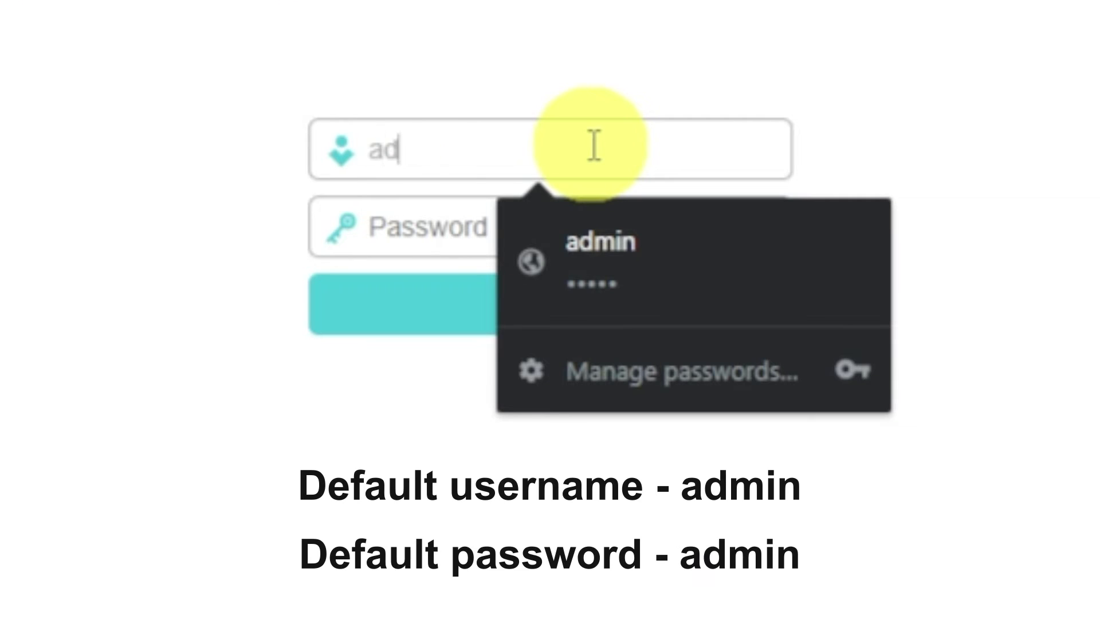
Log in to the TL-WR940N with the default admin username and password.
{"action": "type", "text": "min"}
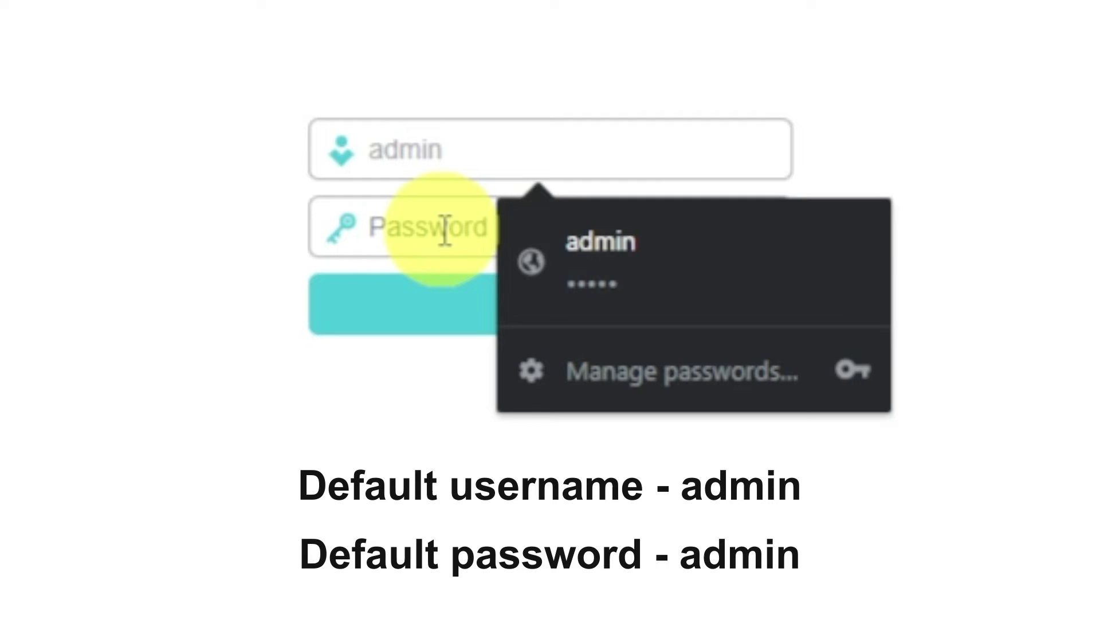
{"action": "left_click", "coordinate": [445, 231]}
{"action": "type", "text": "adm"}
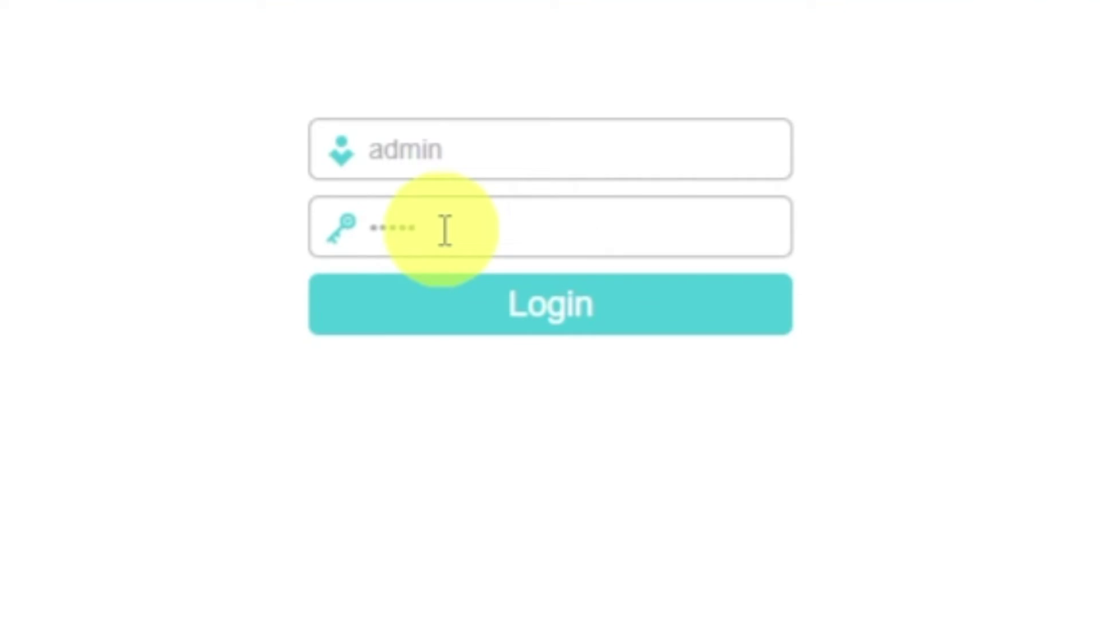
{"action": "left_click", "coordinate": [476, 306]}
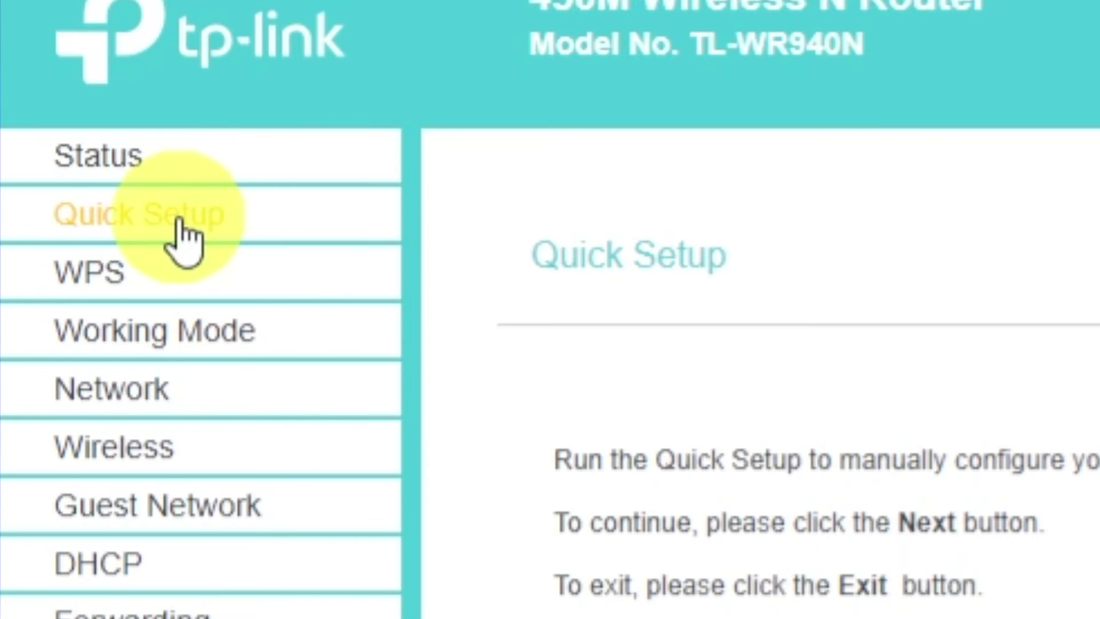
Launch the Quick Setup wizard from the sidebar and begin it with Next.
{"action": "left_click", "coordinate": [46, 116]}
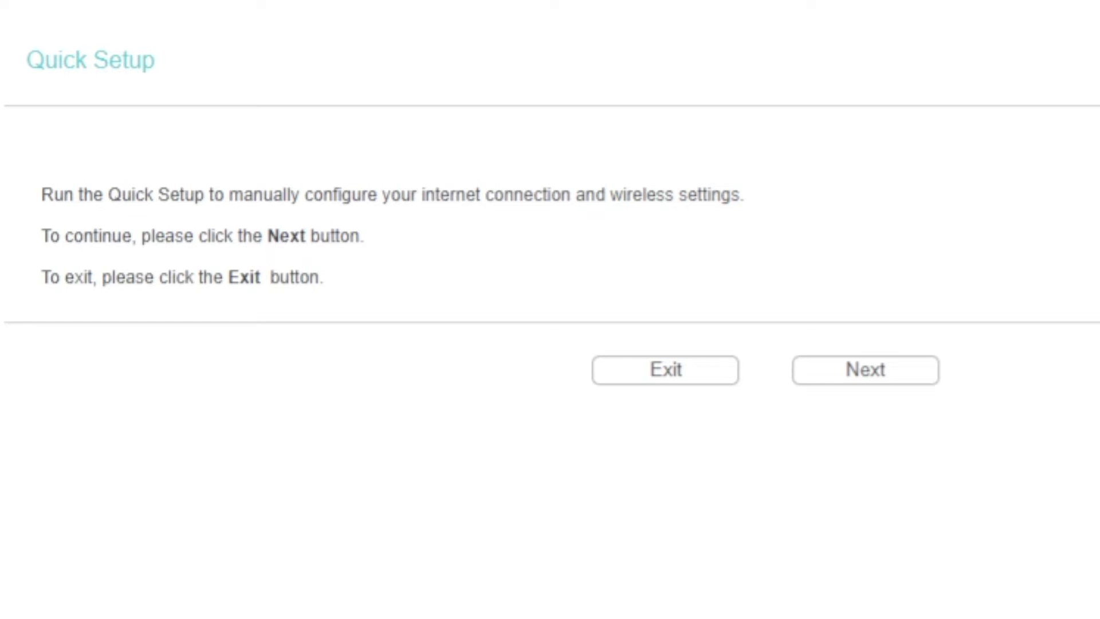
{"action": "left_click", "coordinate": [842, 373]}
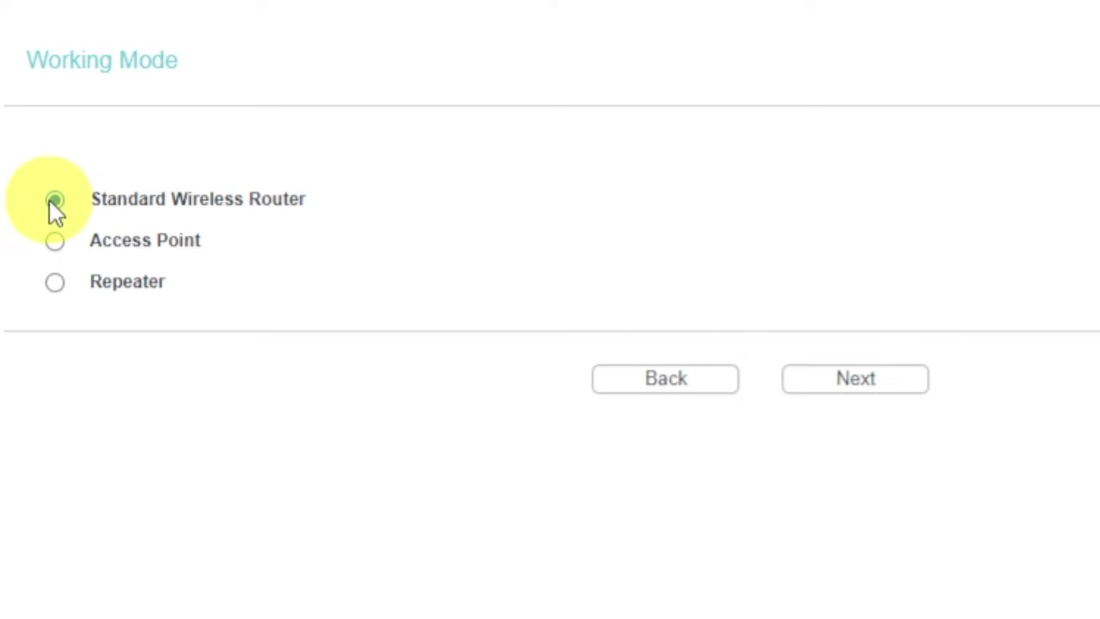
Keep Standard Wireless Router mode, then choose Dynamic IP after Auto-Detect reports an unplugged cable.
{"action": "left_click", "coordinate": [870, 385]}
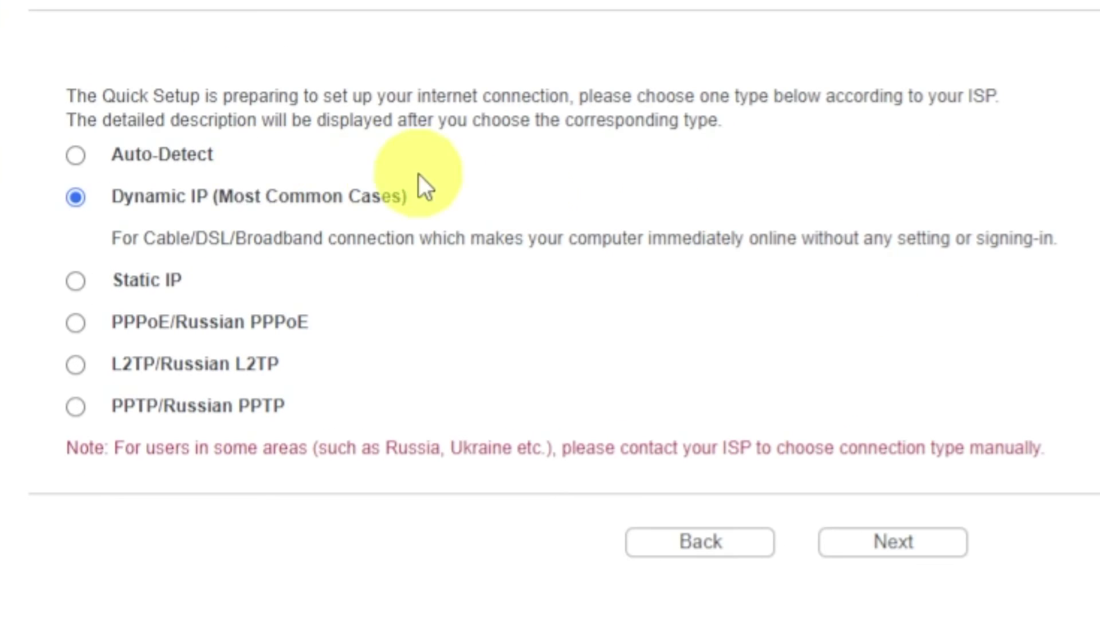
{"action": "left_click", "coordinate": [80, 161]}
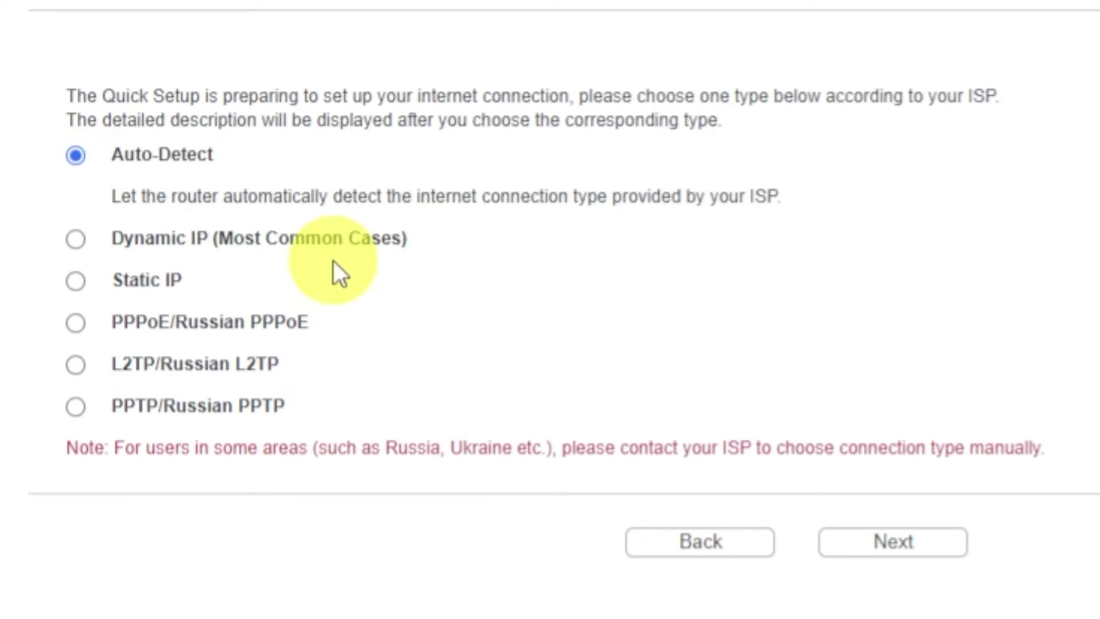
{"action": "left_click", "coordinate": [859, 549]}
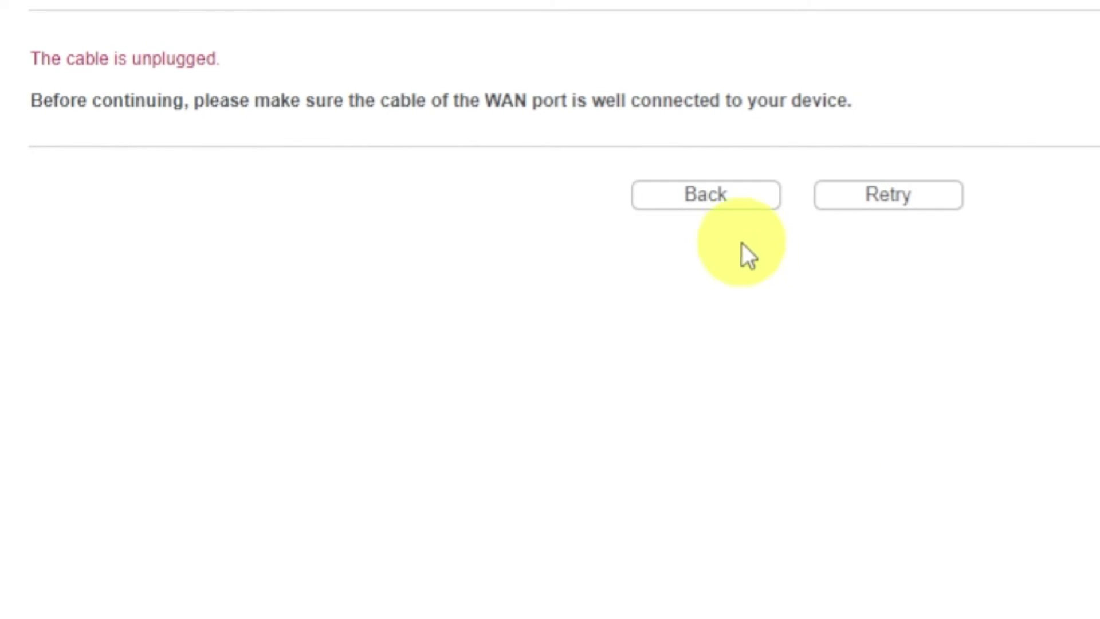
{"action": "left_click", "coordinate": [726, 205]}
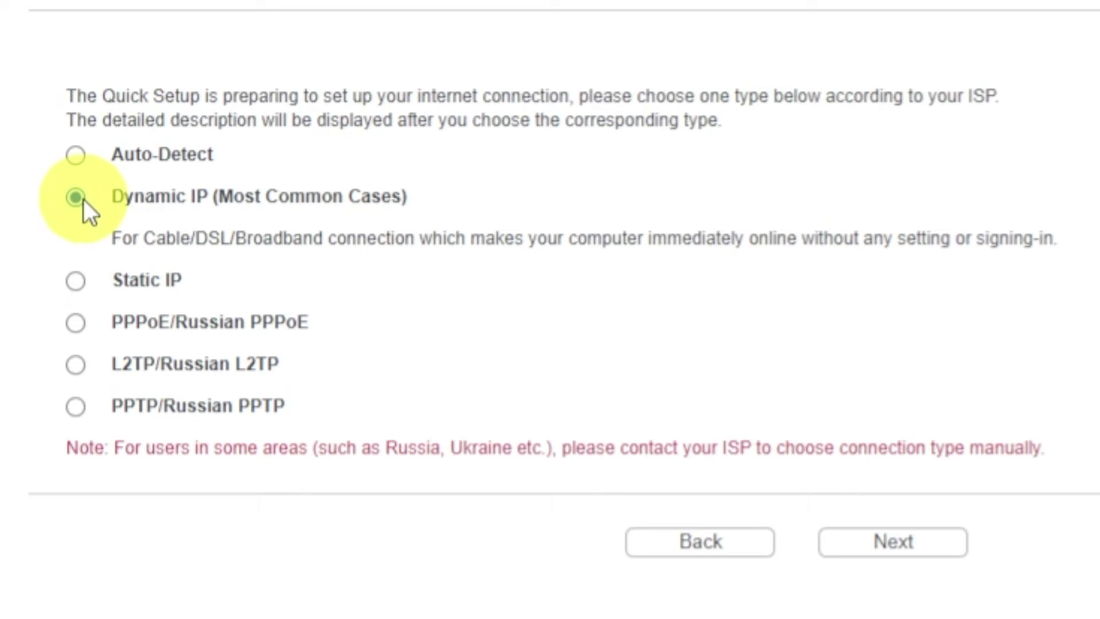
{"action": "left_click", "coordinate": [864, 547]}
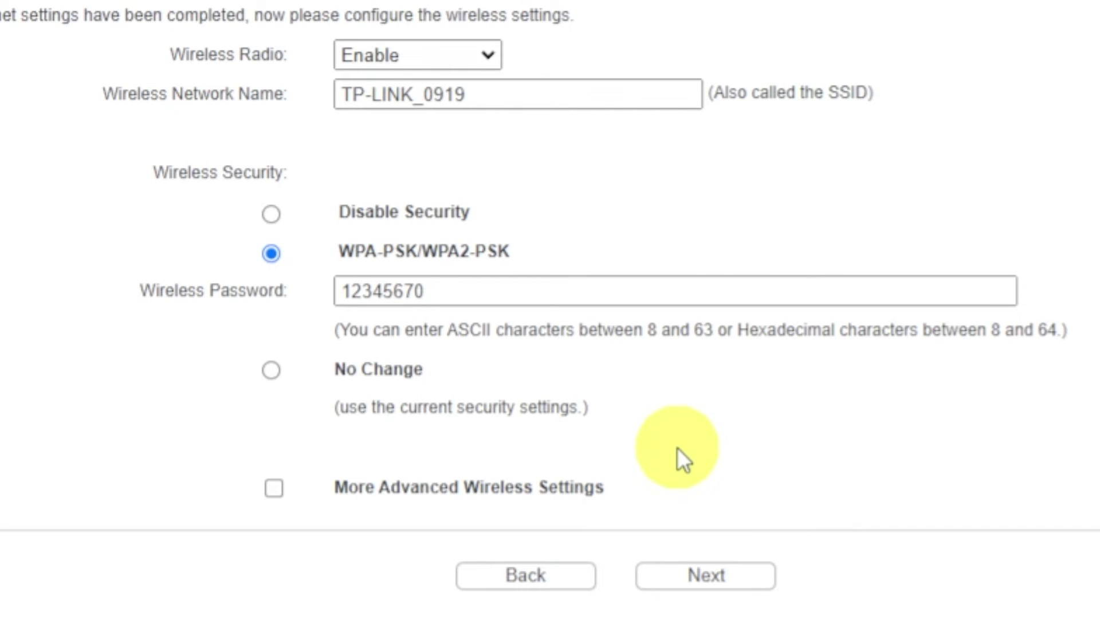
Keep the wireless radio enabled with WPA-PSK/WPA2-PSK security and the existing Wi-Fi password, then continue.
{"action": "left_click", "coordinate": [481, 56]}
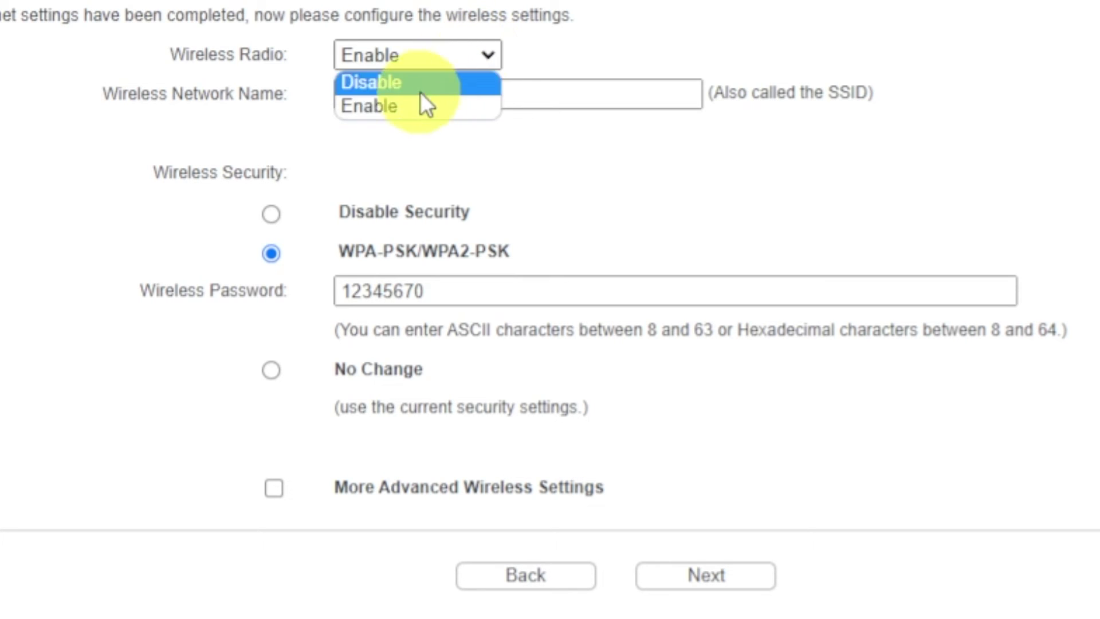
{"action": "left_click", "coordinate": [379, 106]}
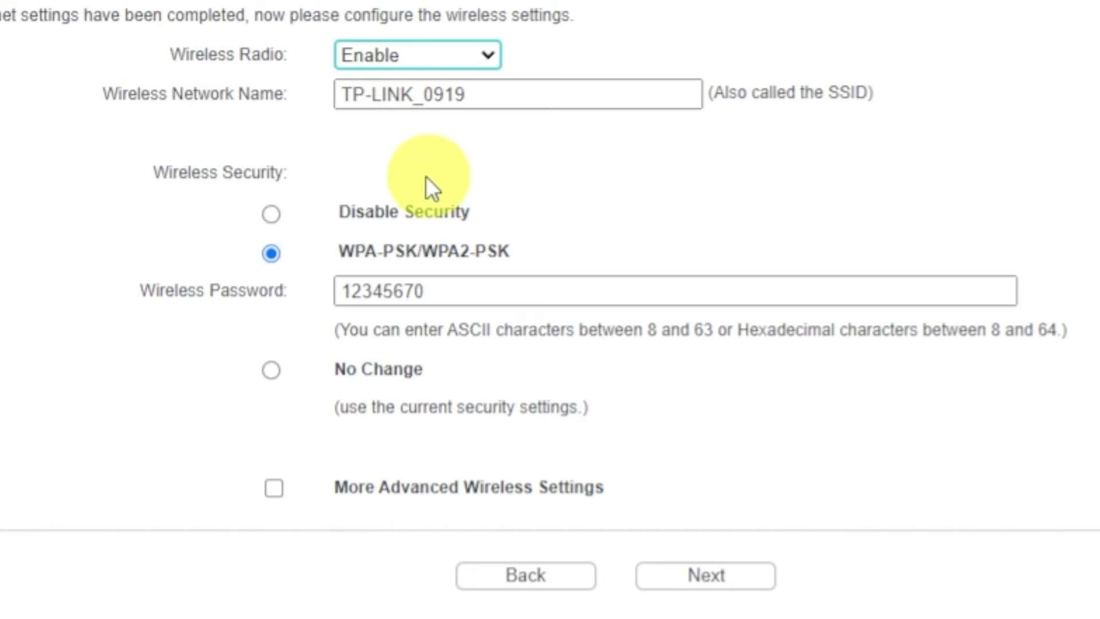
{"action": "left_click", "coordinate": [523, 94]}
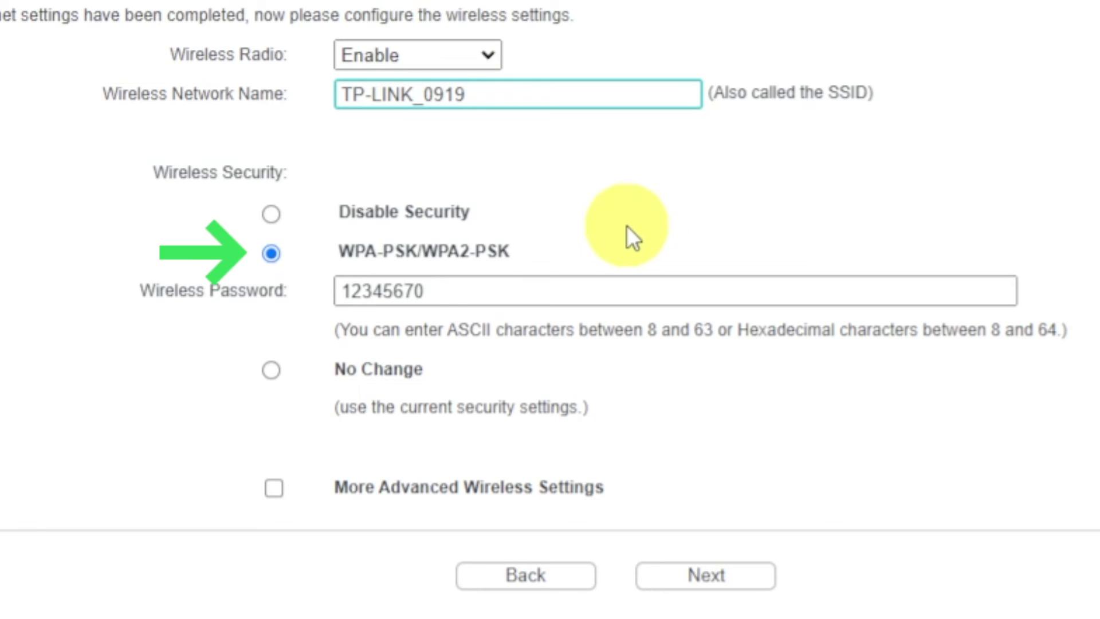
{"action": "left_click", "coordinate": [274, 256]}
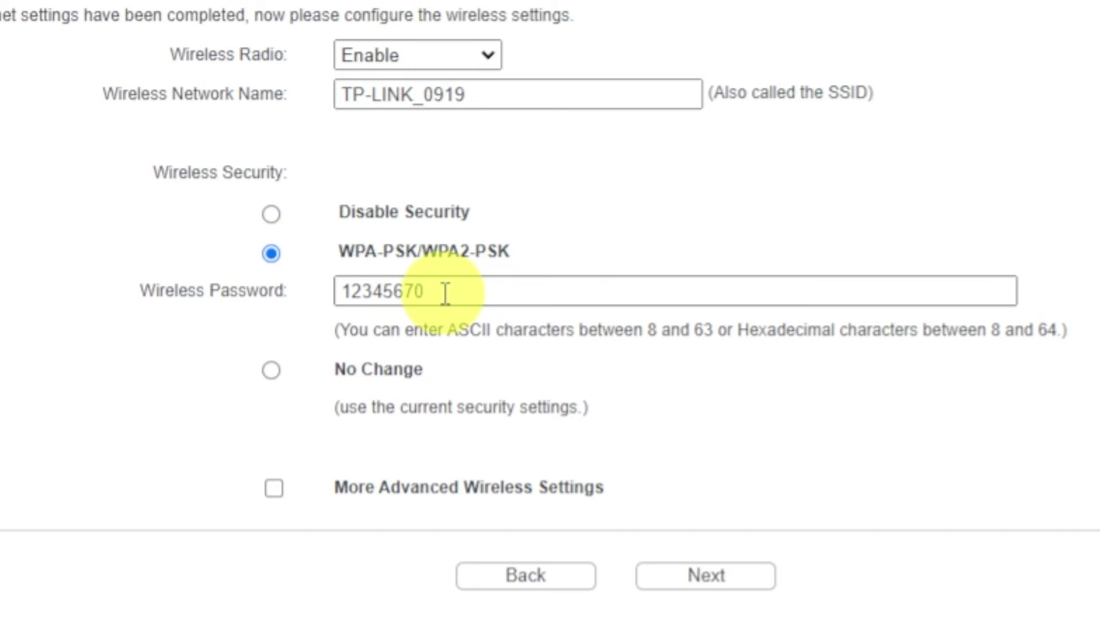
{"action": "left_click_drag", "start_coordinate": [446, 293], "coordinate": [337, 292]}
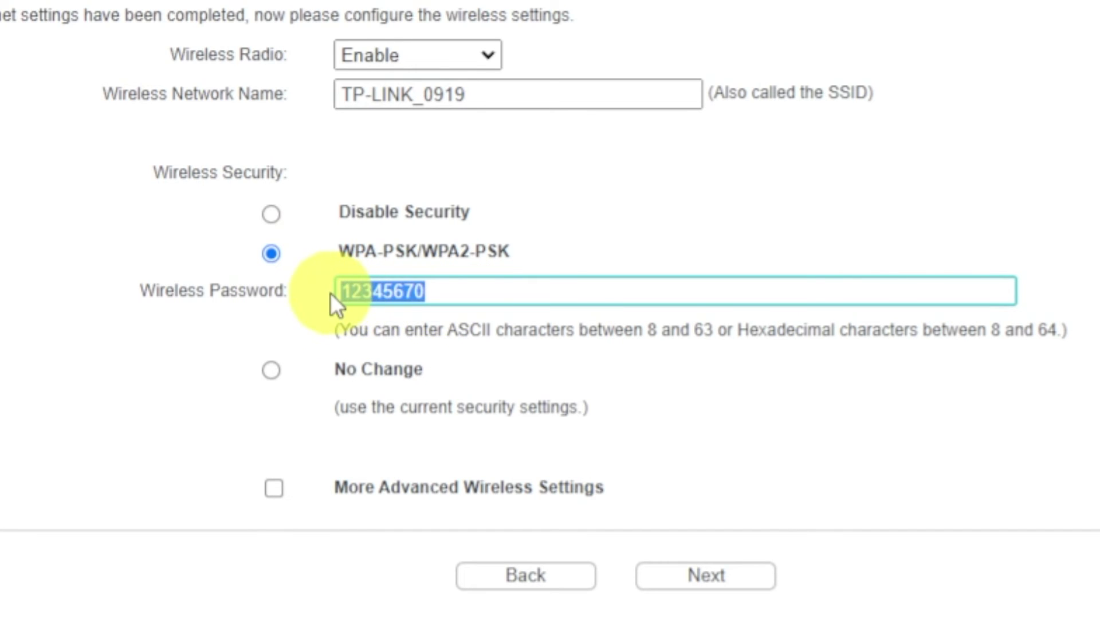
{"action": "left_click", "coordinate": [543, 296]}
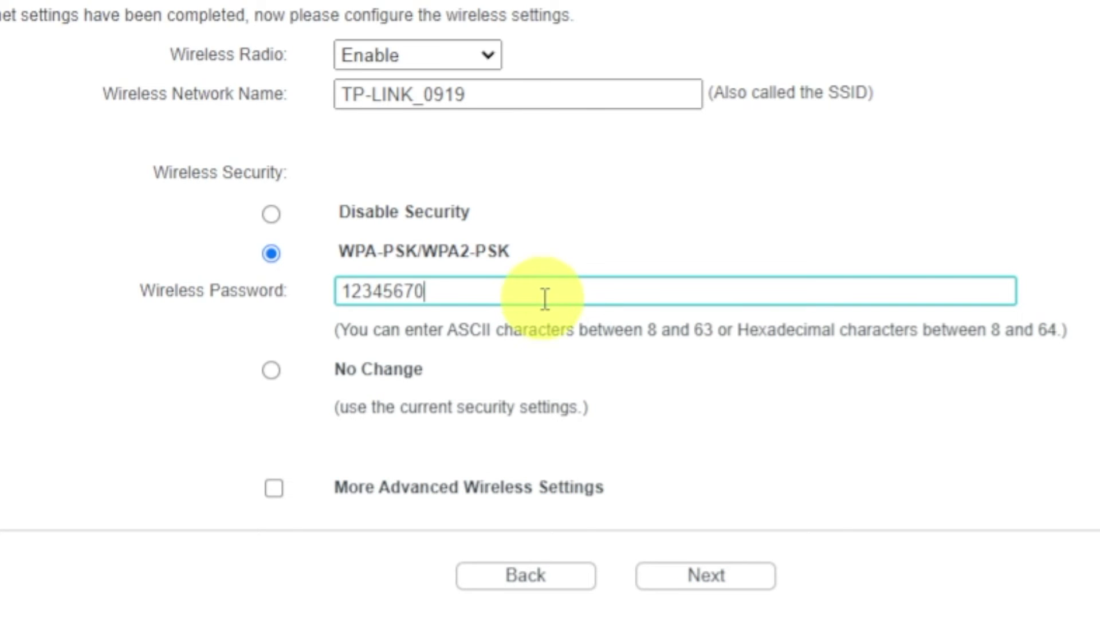
{"action": "left_click", "coordinate": [693, 575]}
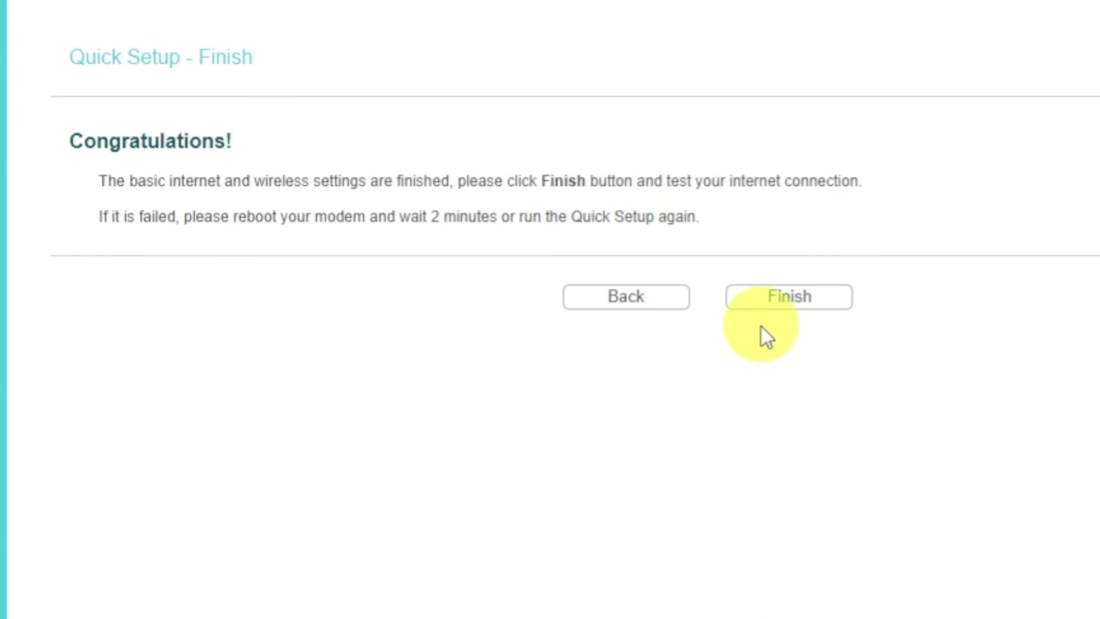
Finish Quick Setup to return to the Status page showing TP-Link_0919.
{"action": "left_click", "coordinate": [768, 306]}
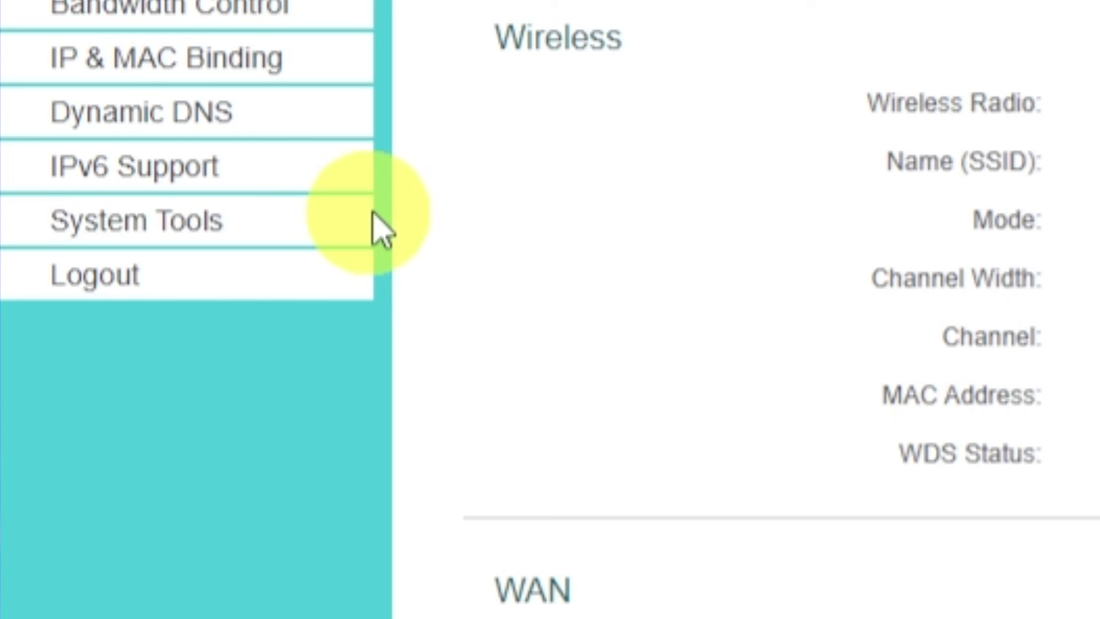
Reboot the router from System Tools > Reboot and confirm with OK.
{"action": "left_click", "coordinate": [243, 241]}
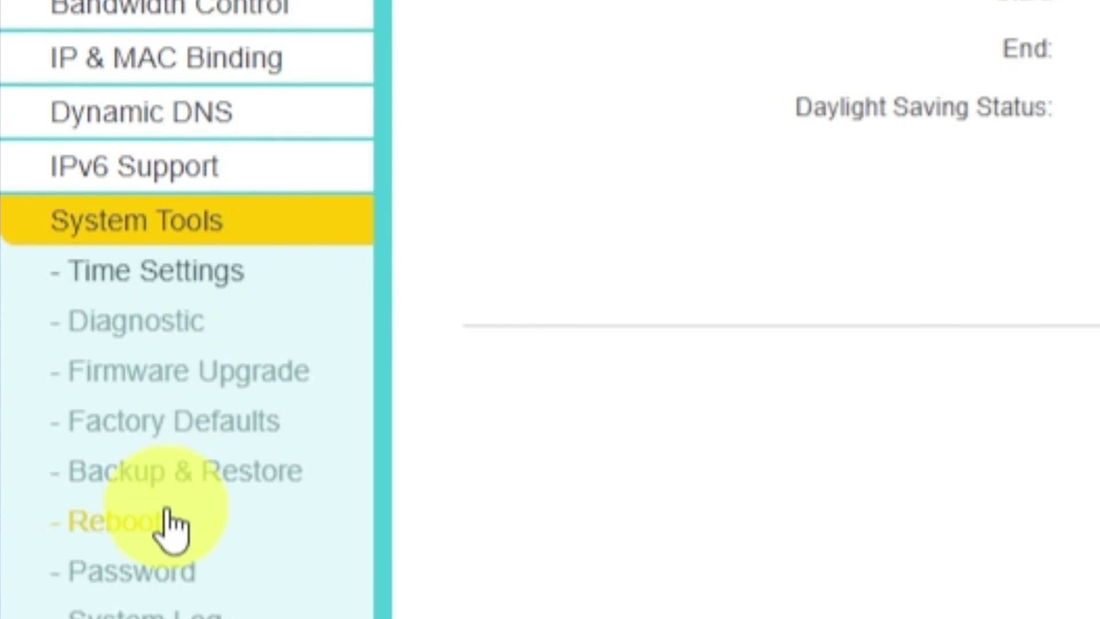
{"action": "left_click", "coordinate": [163, 526]}
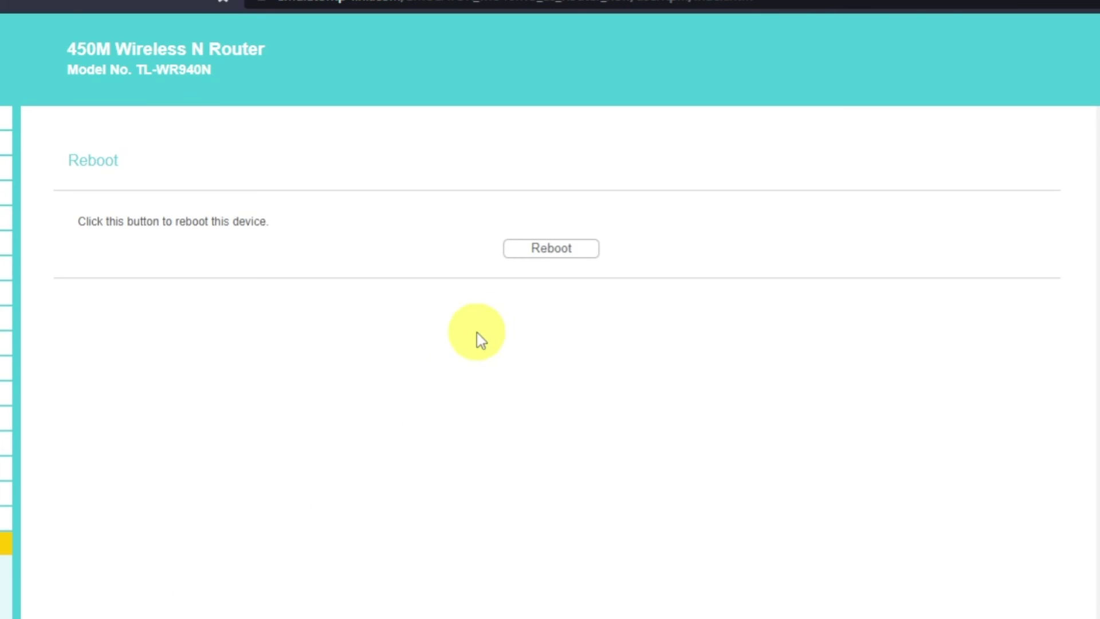
{"action": "left_click", "coordinate": [540, 254]}
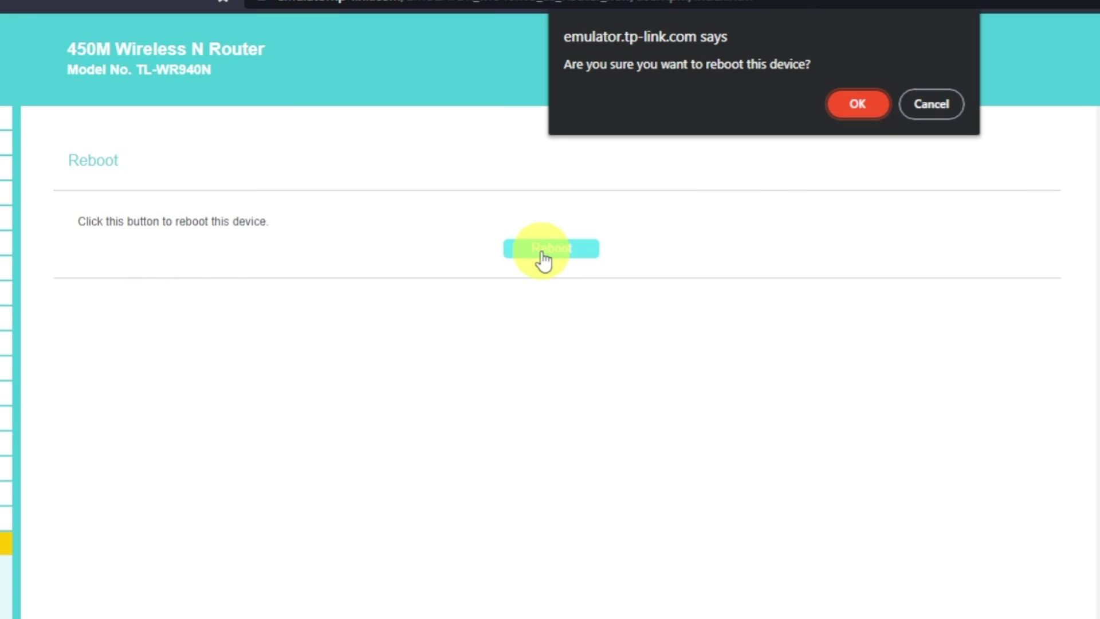
{"action": "left_click", "coordinate": [856, 105]}
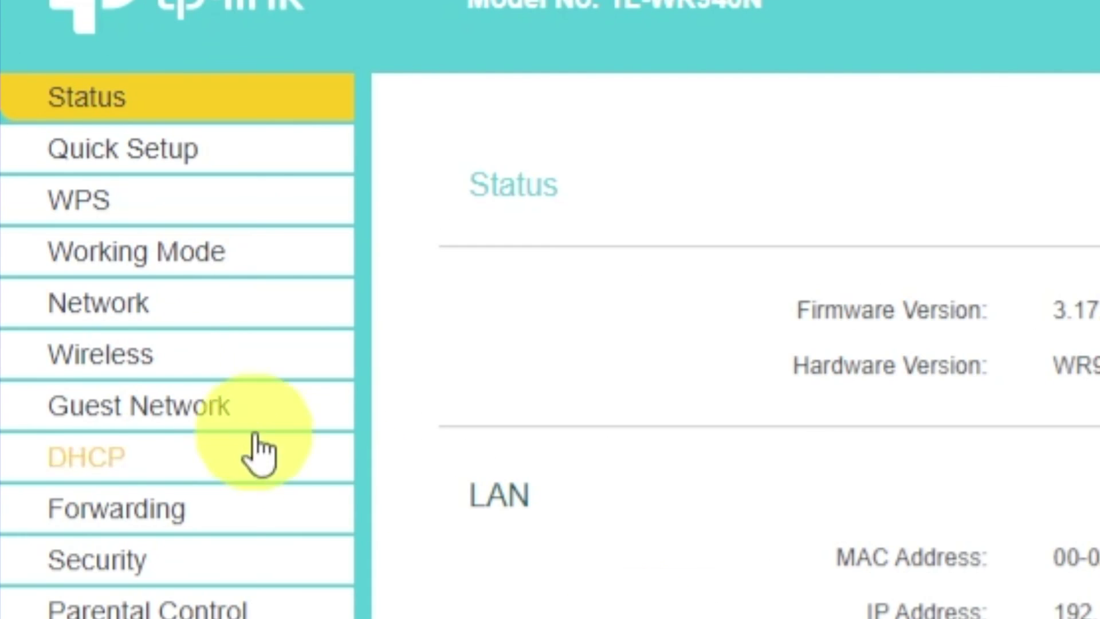
Under Network > MAC Clone, clone the PC's MAC address and save the setting.
{"action": "left_click", "coordinate": [40, 170]}
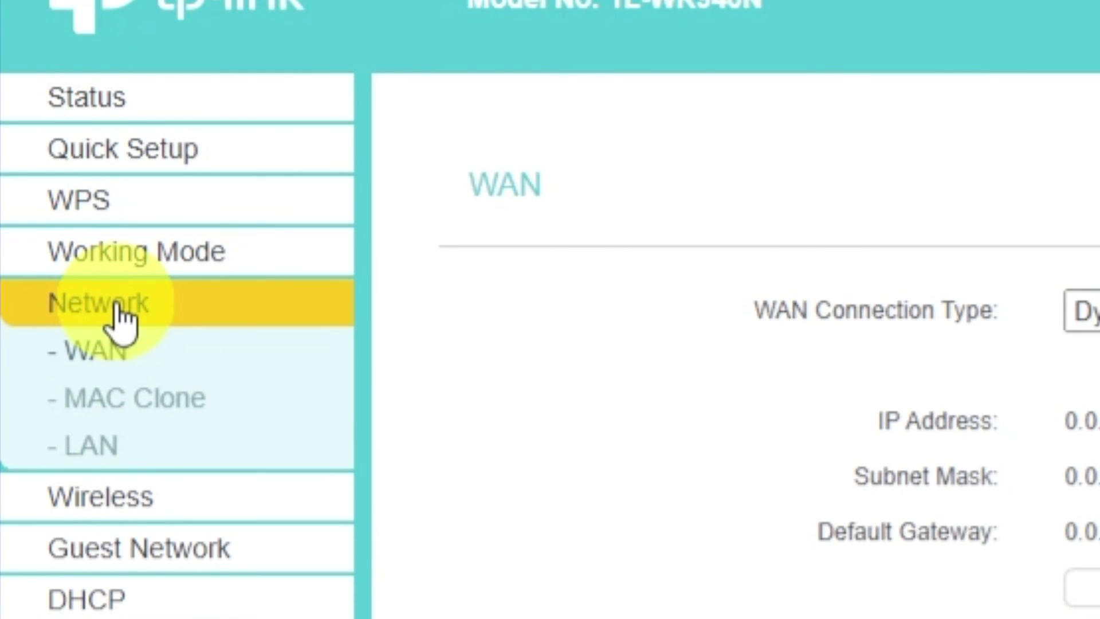
{"action": "left_click", "coordinate": [194, 401]}
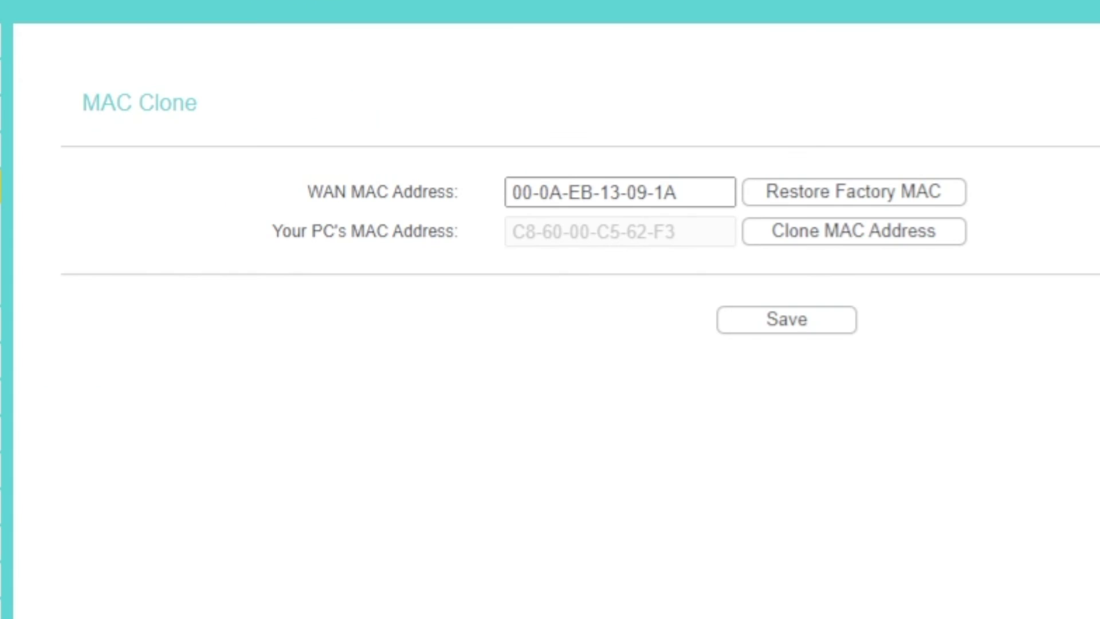
{"action": "left_click", "coordinate": [802, 248]}
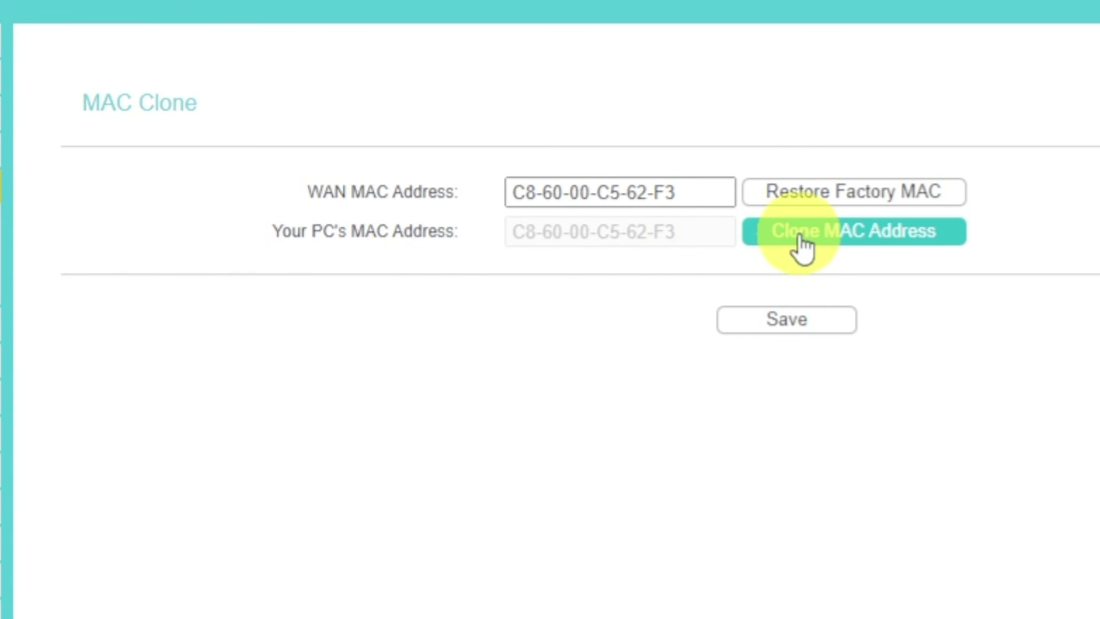
{"action": "left_click", "coordinate": [791, 325]}
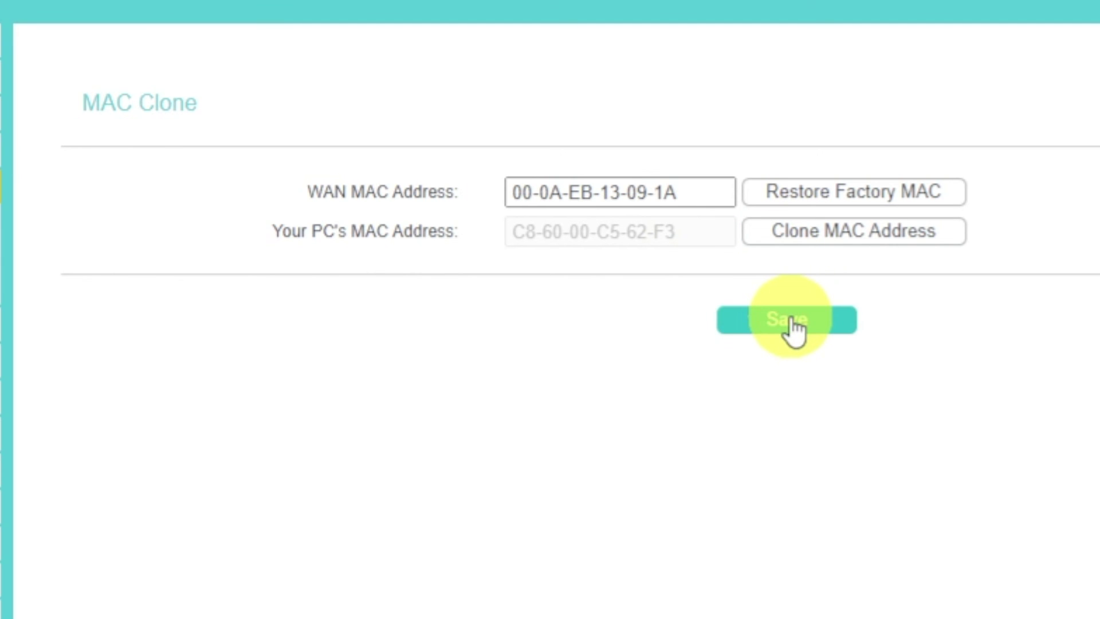
Reboot the router again via System Tools > Reboot, confirming the prompt.
{"action": "left_click", "coordinate": [184, 369]}
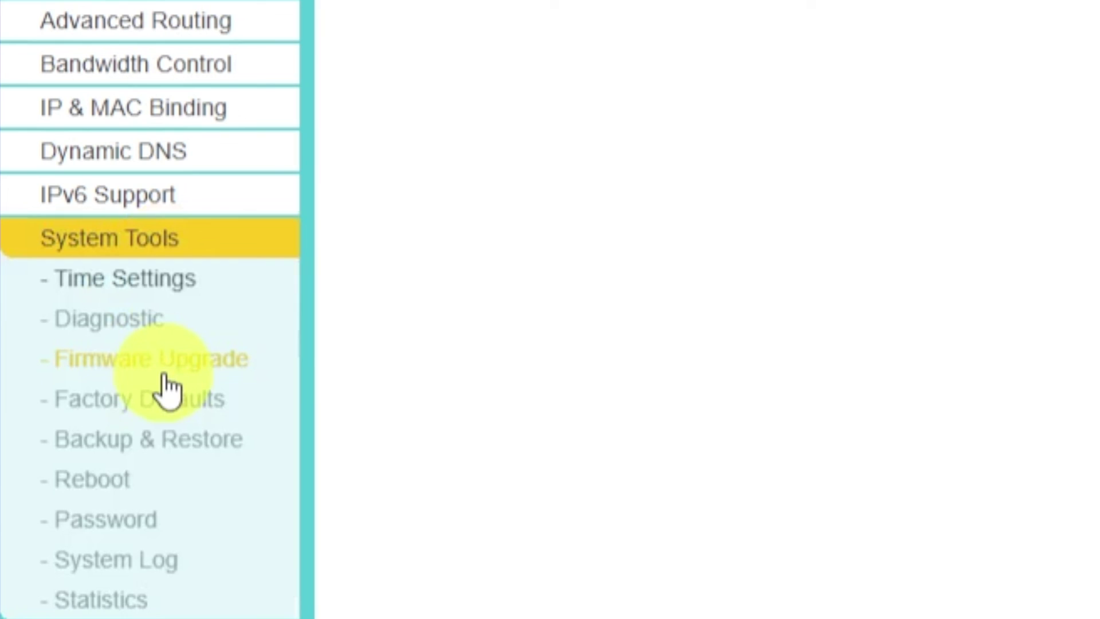
{"action": "left_click", "coordinate": [123, 479]}
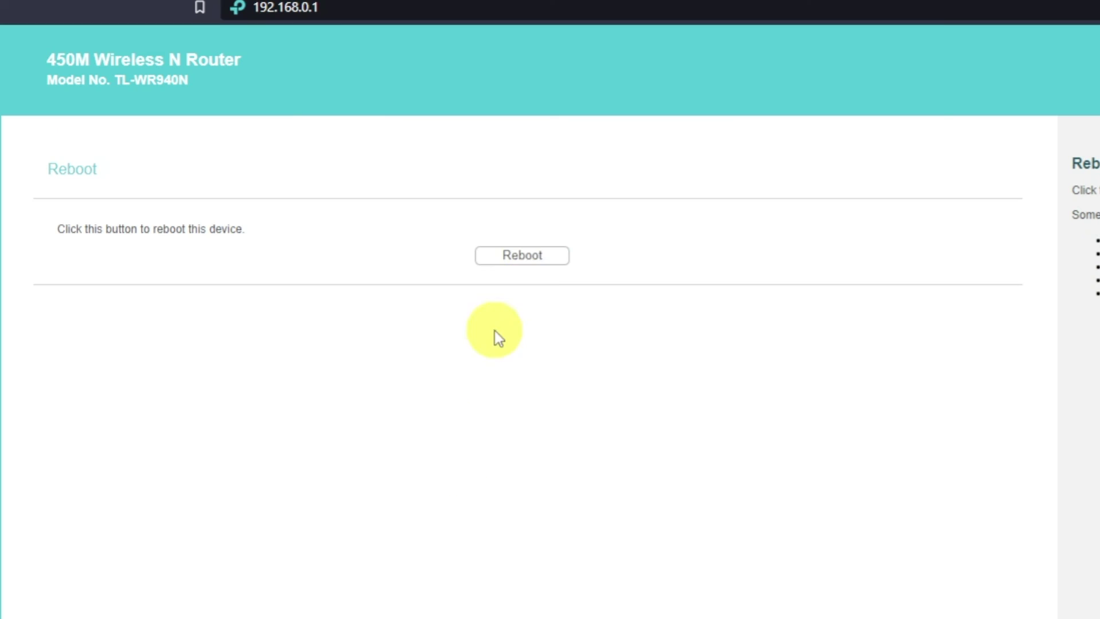
{"action": "left_click", "coordinate": [547, 264]}
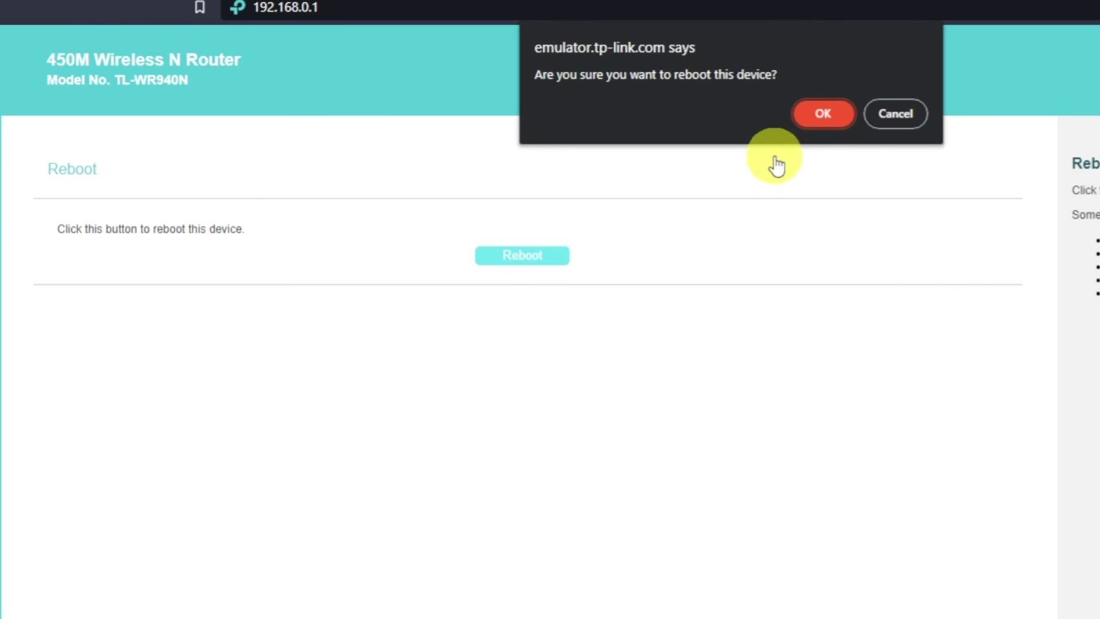
{"action": "left_click", "coordinate": [830, 122]}
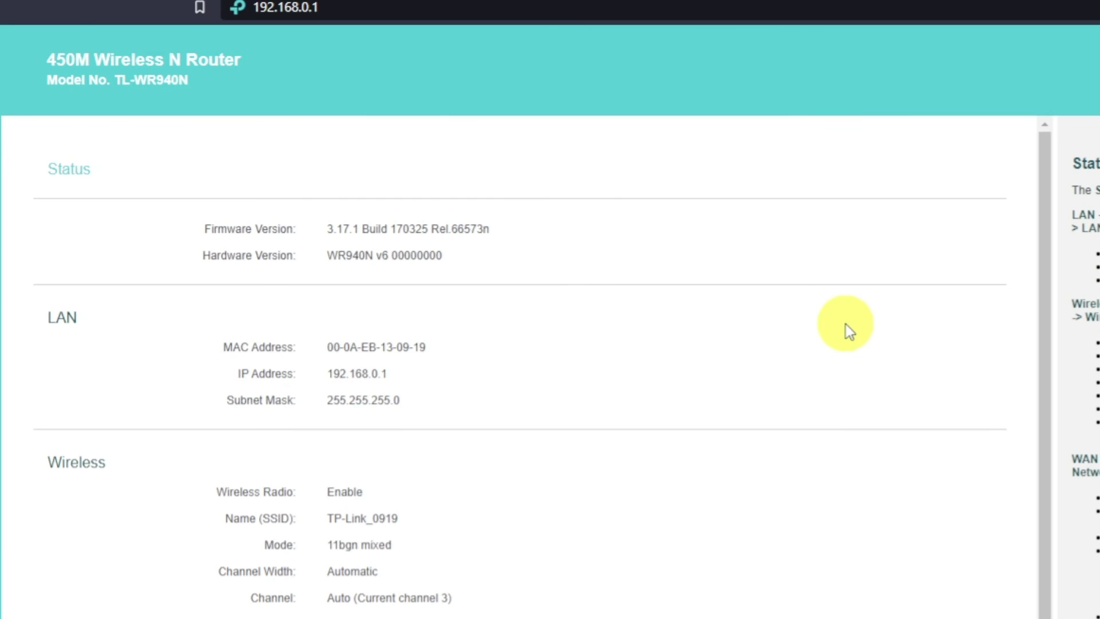